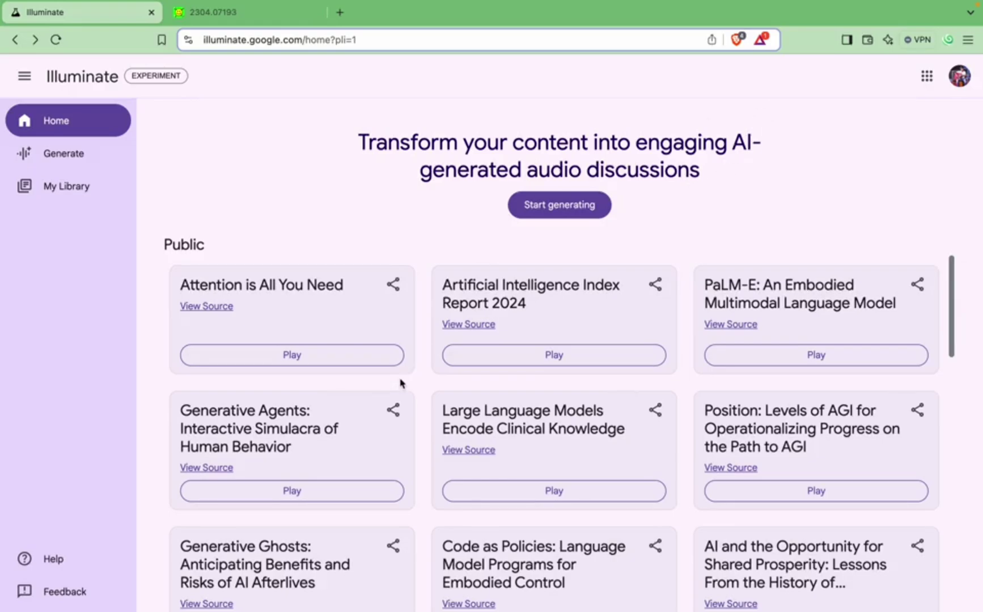
Step: Scroll the current arXiv page and briefly select part of the 'Attention is All You Need' title
scroll(399, 382, down, 1)
scroll(408, 371, up, 1)
mouse_move(209, 287)
mouse_down()
mouse_move(329, 285)
mouse_move(225, 287)
mouse_up()
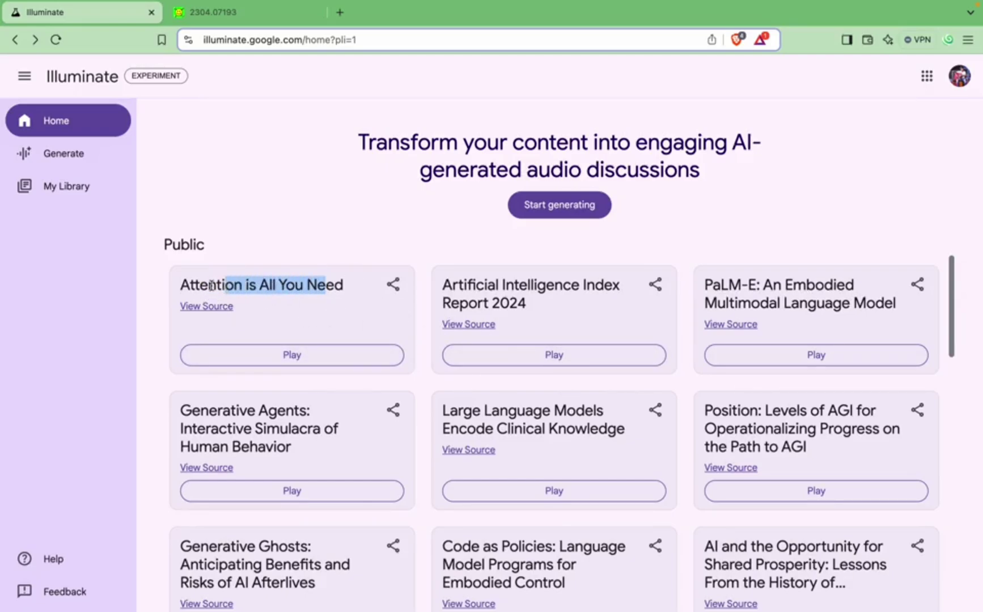
click(211, 287)
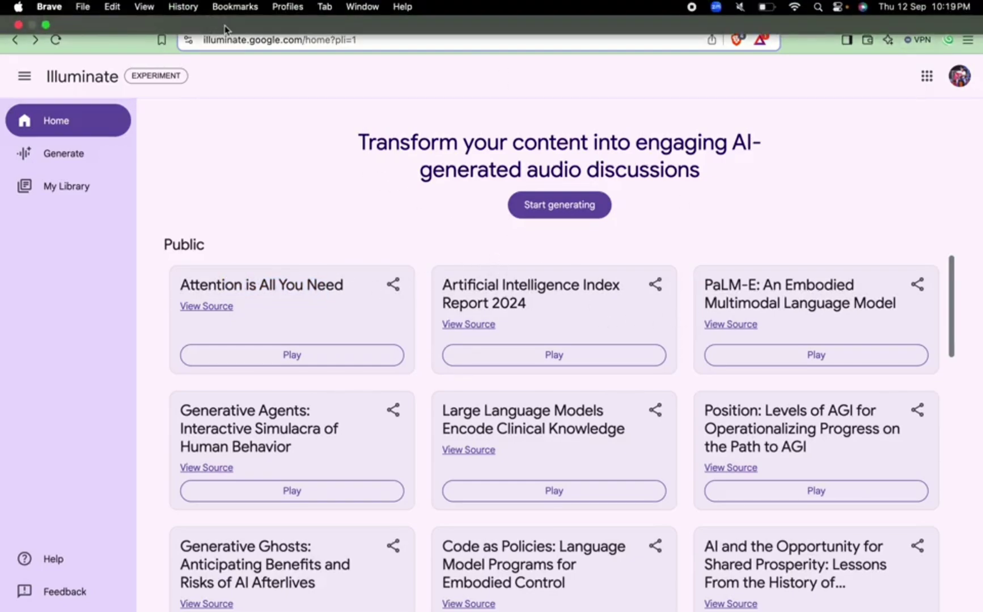
Step: Inspect the DINOv2 PDF 2304.07193 tab's web address and title, then go back to Illuminate
click(256, 13)
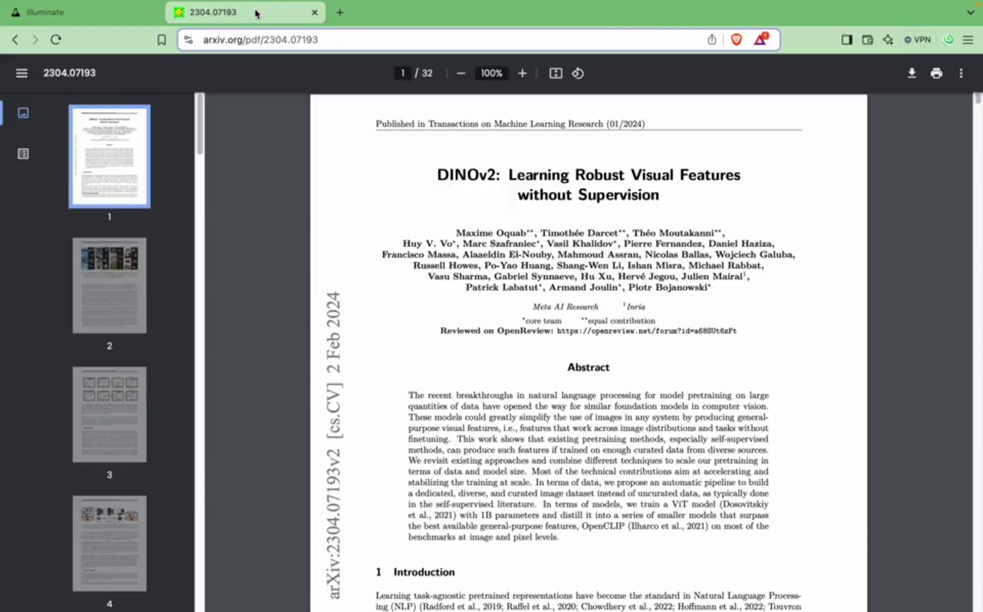
click(341, 40)
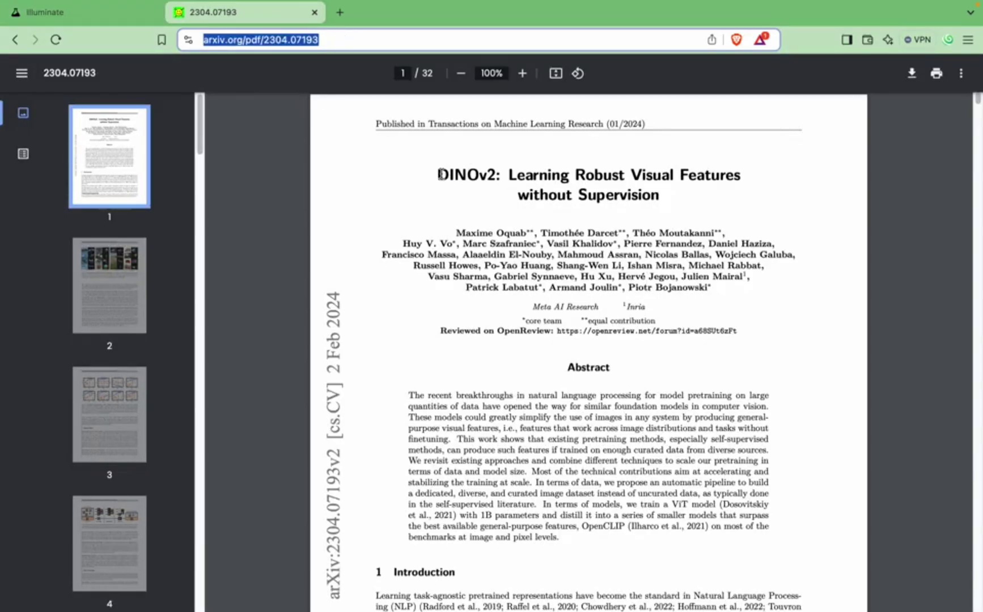
click(448, 175)
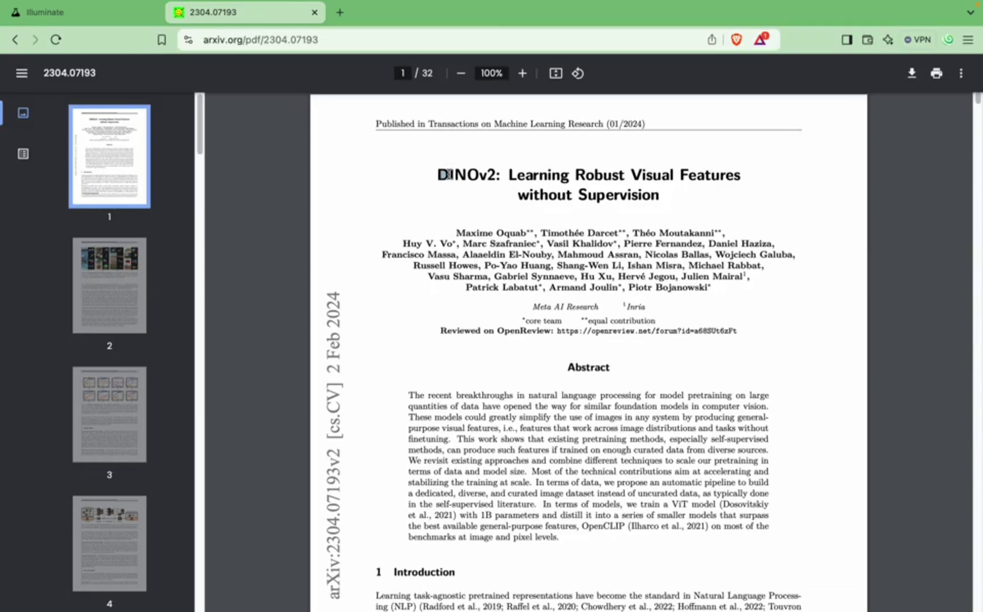
double_click(448, 175)
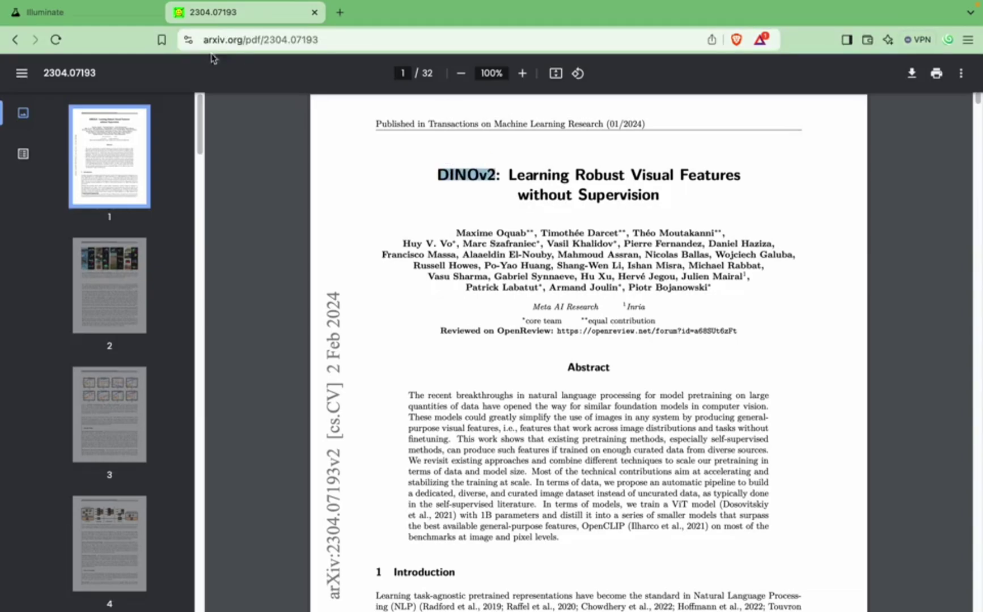
click(352, 185)
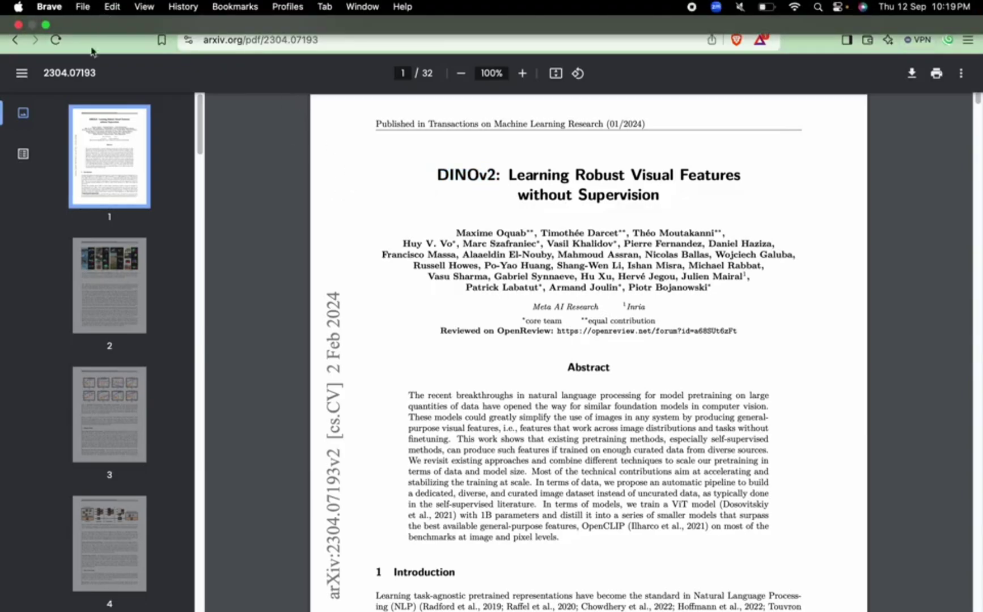
key(super+l)
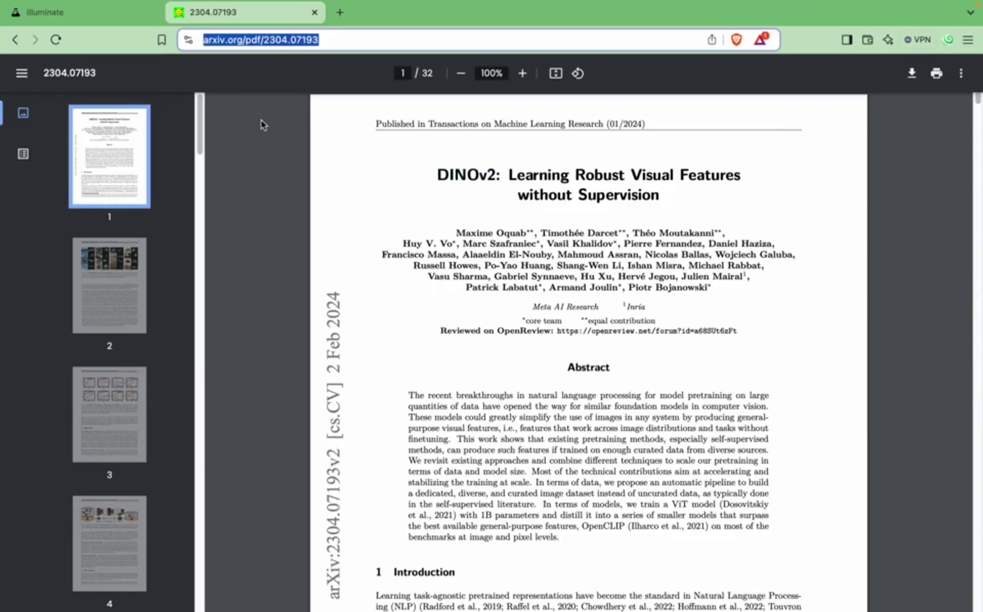
click(94, 12)
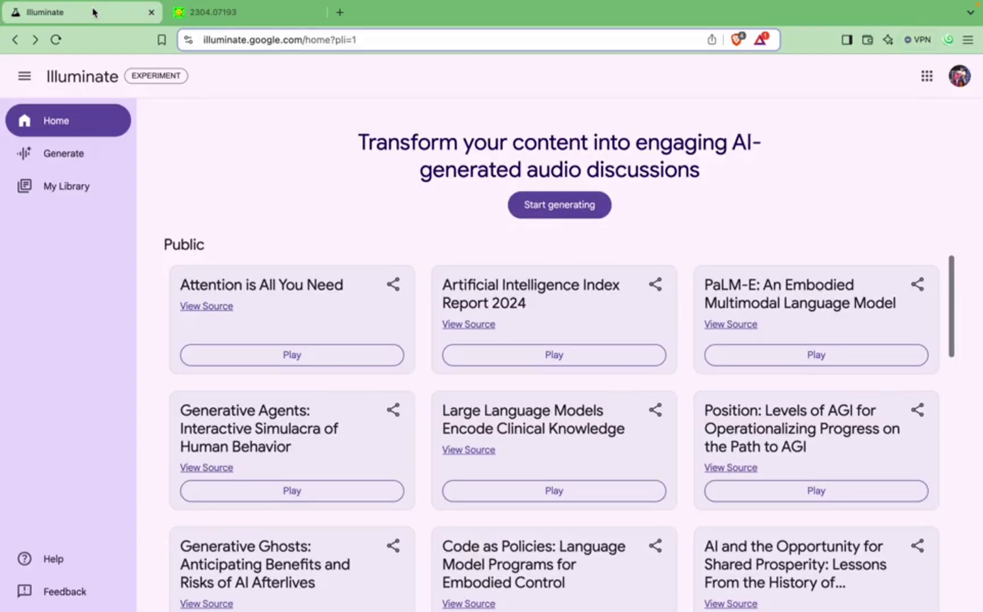
Step: Start a new conversation and copy the DINOv2 PDF address from the arXiv tab
click(572, 214)
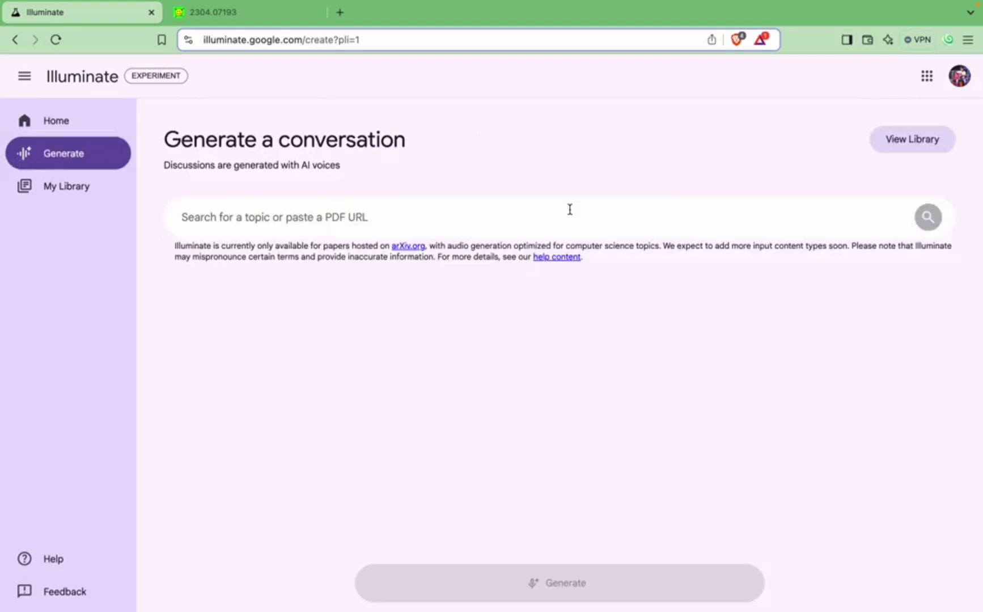
click(269, 16)
click(327, 39)
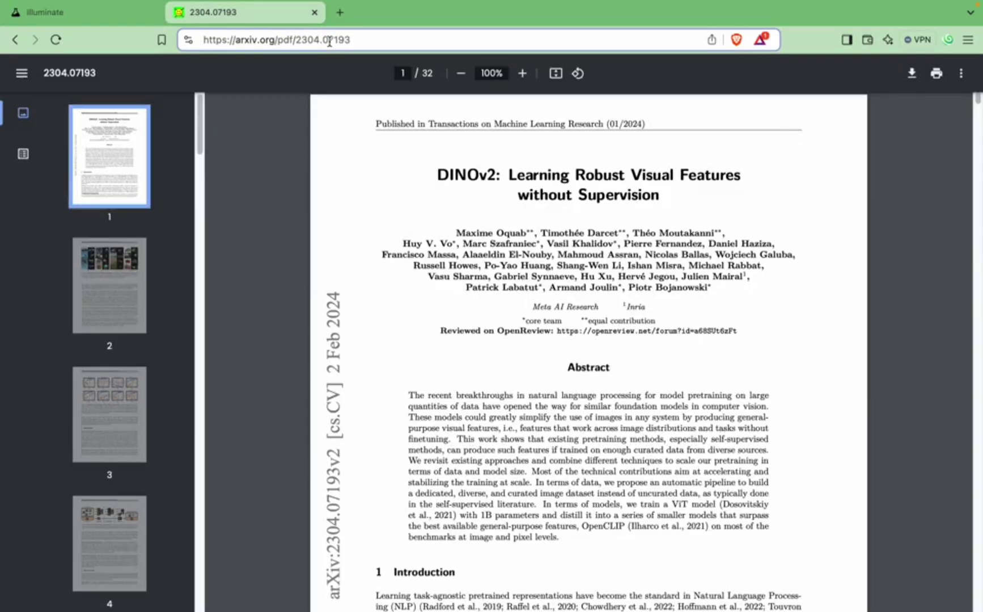
triple_click(363, 46)
key(ctrl+c)
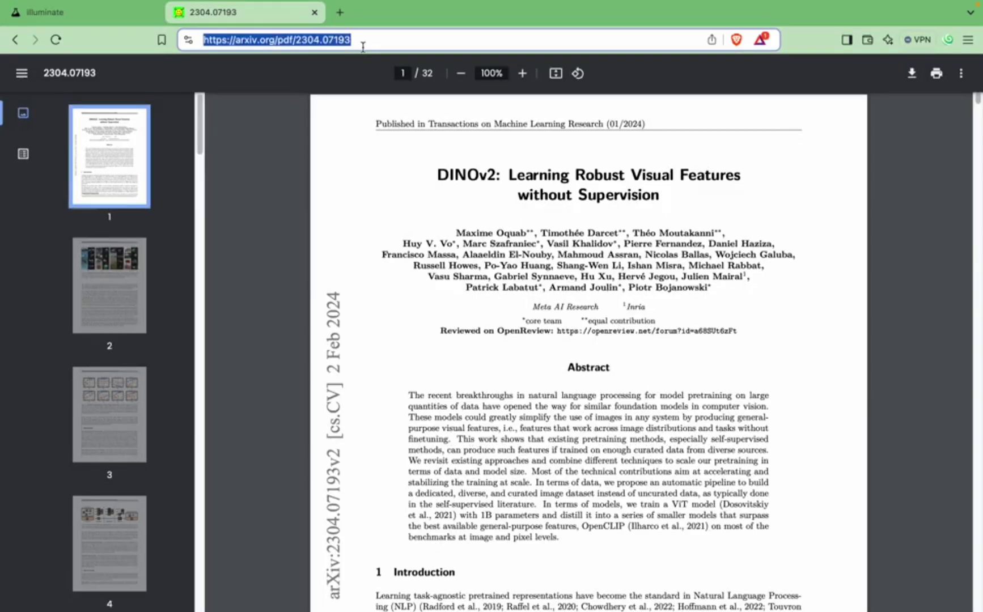
click(40, 11)
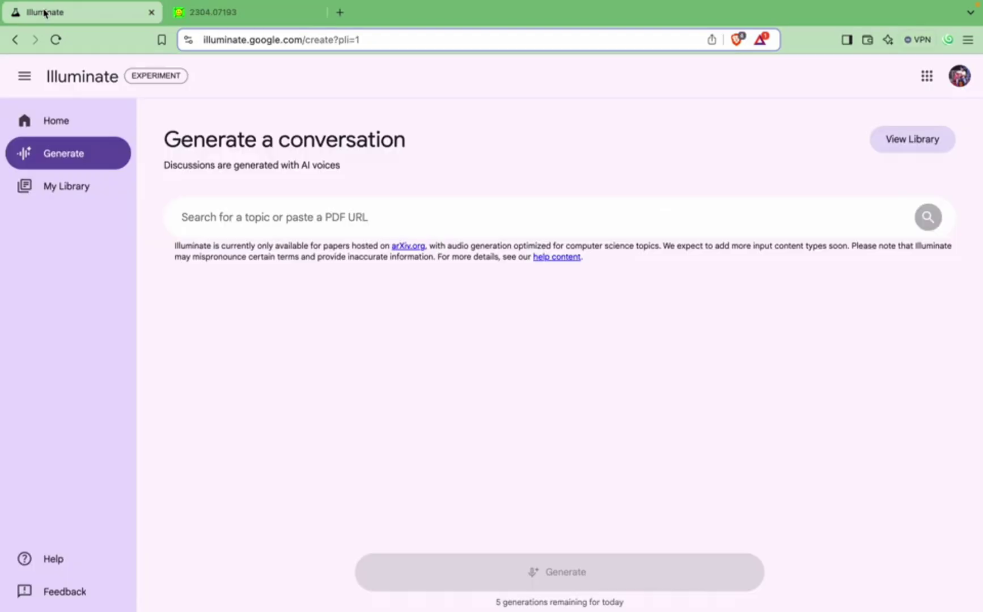
click(309, 218)
key(ctrl+v)
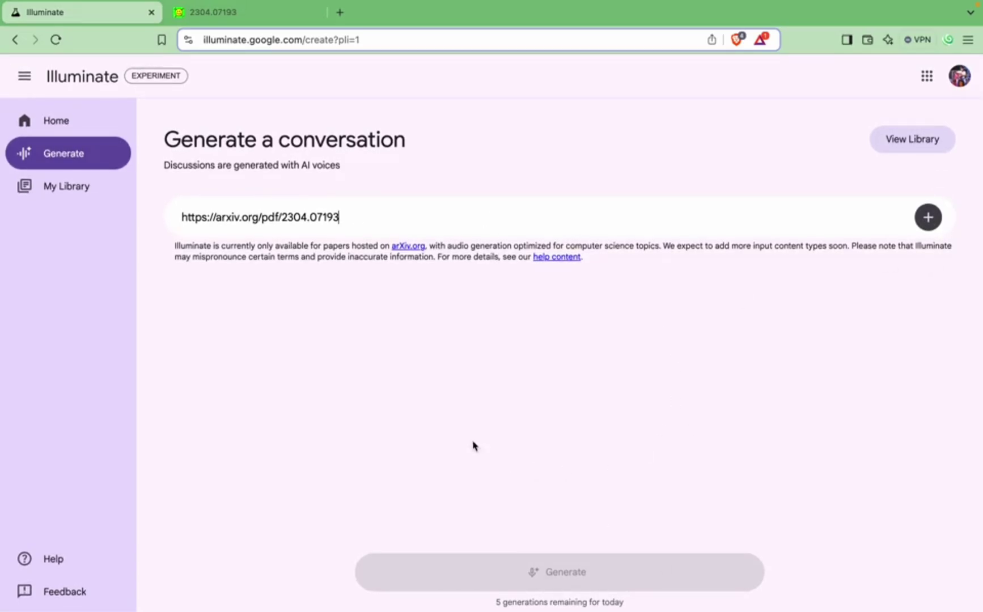
click(548, 581)
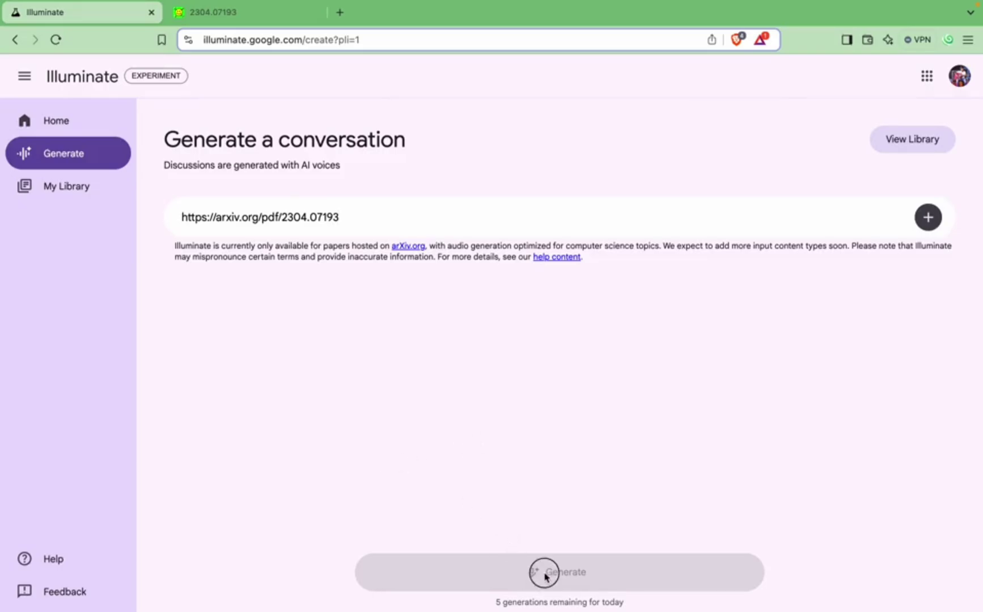
click(918, 231)
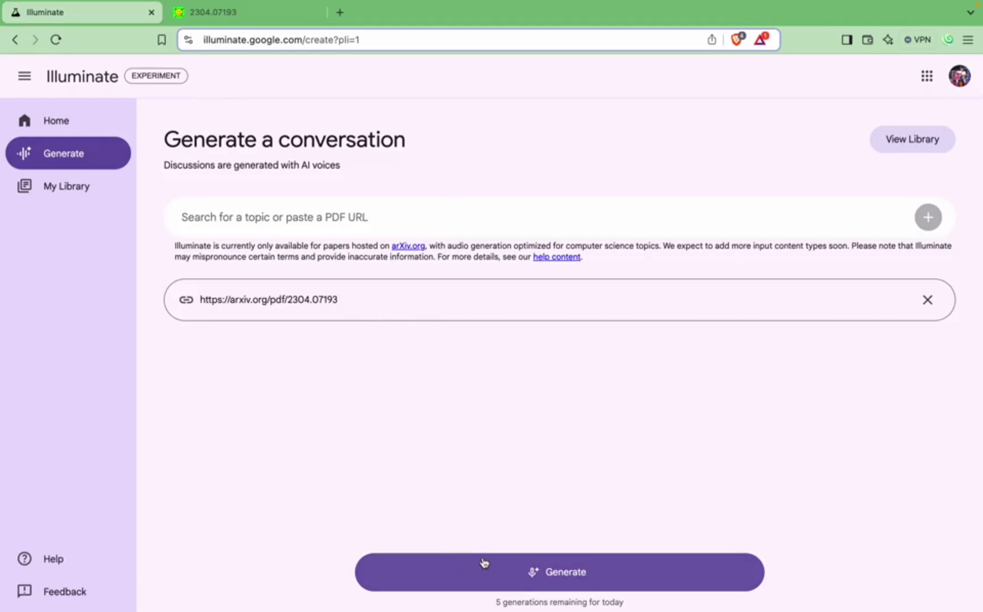
Step: Generate the DINOv2 audio discussion and wait for its card under Personal in My Library
click(565, 578)
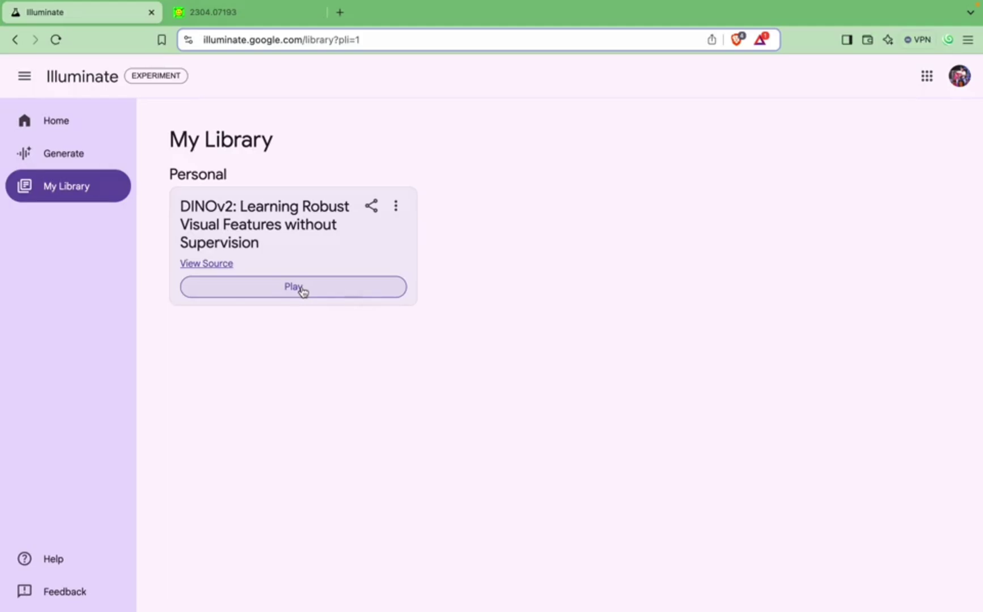
Step: Play the DINOv2 discussion, set playback speed to 1.5x, then pause it
click(303, 292)
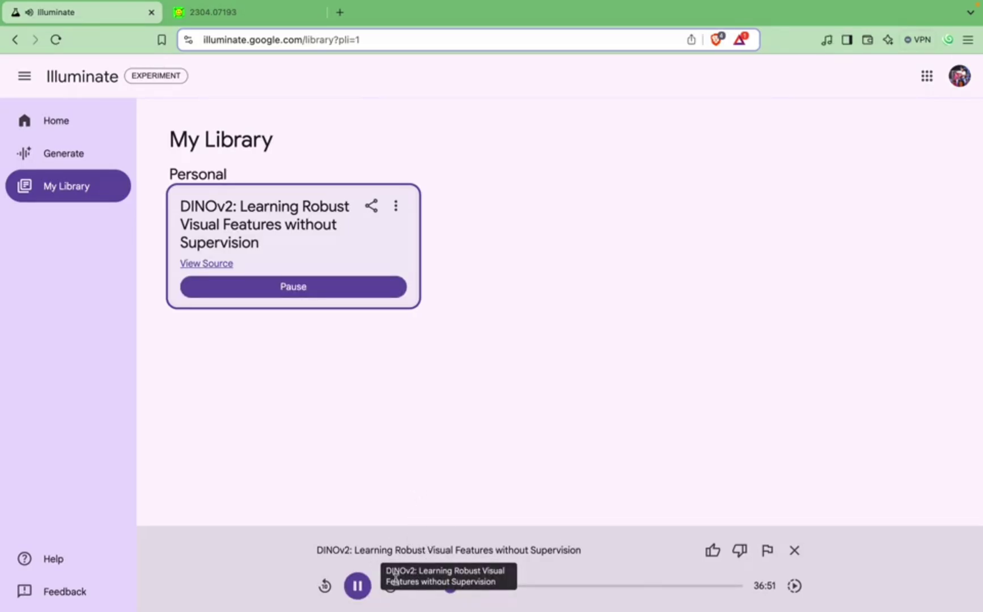
click(794, 585)
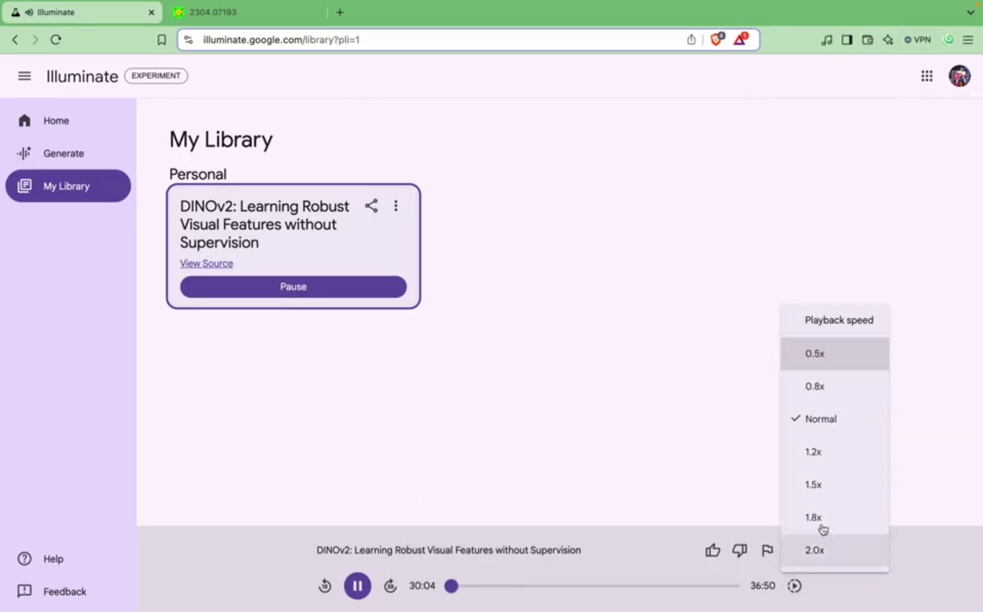
click(813, 485)
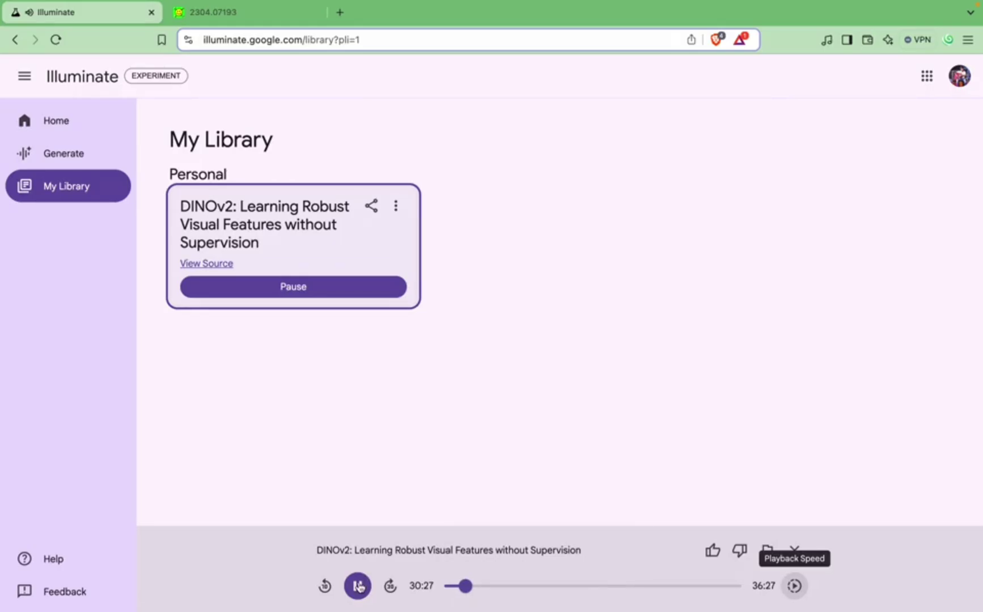
click(358, 587)
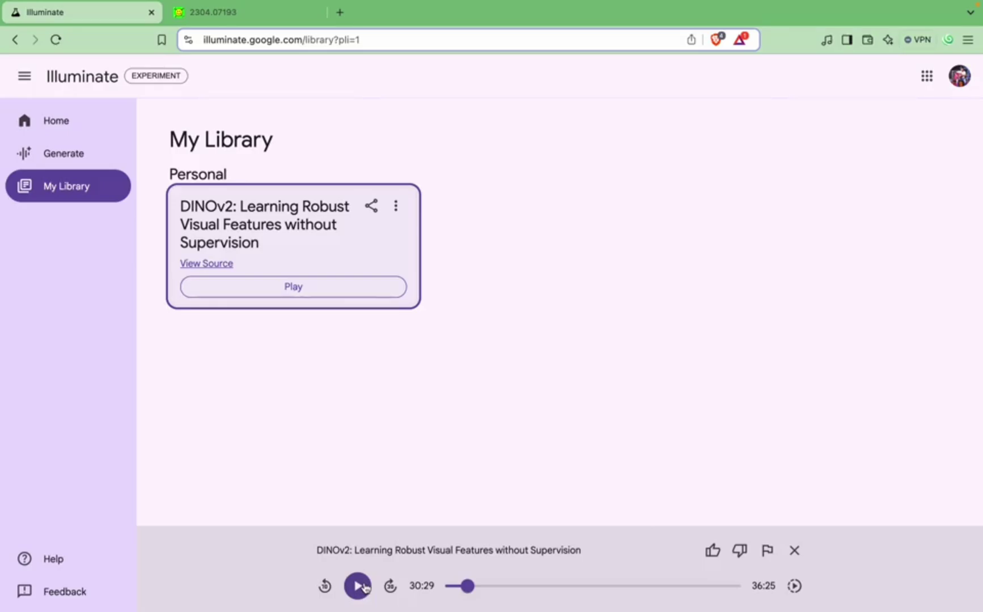
Step: Resume and pause the DINOv2 discussion twice, listening further into it
click(357, 586)
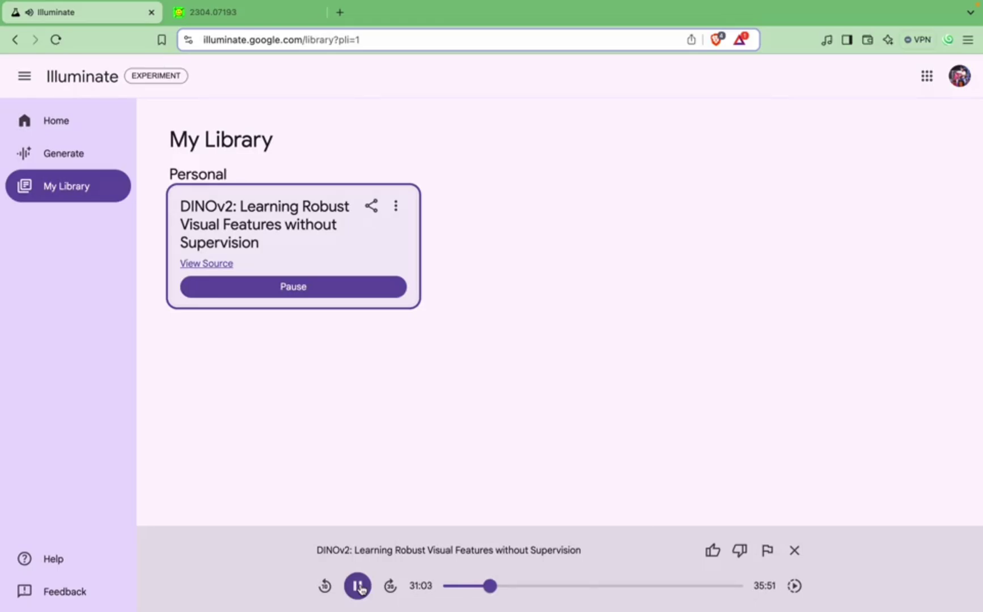
click(358, 587)
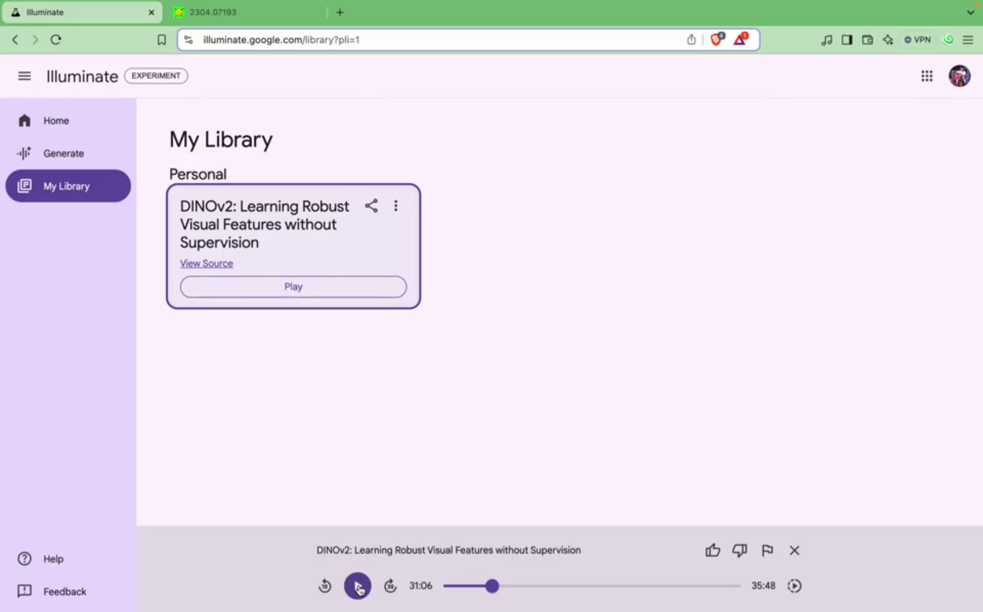
click(358, 588)
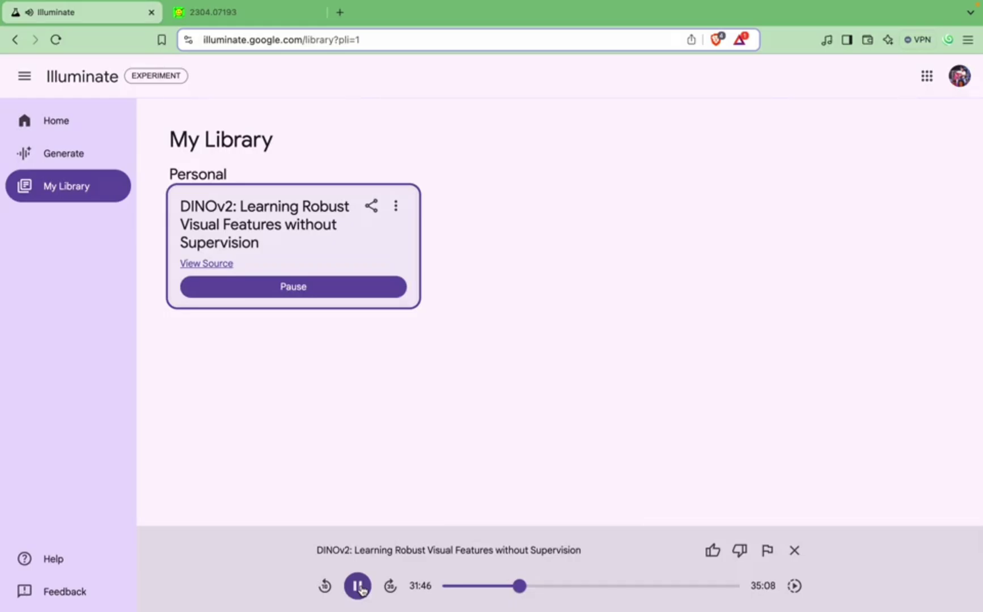
click(358, 586)
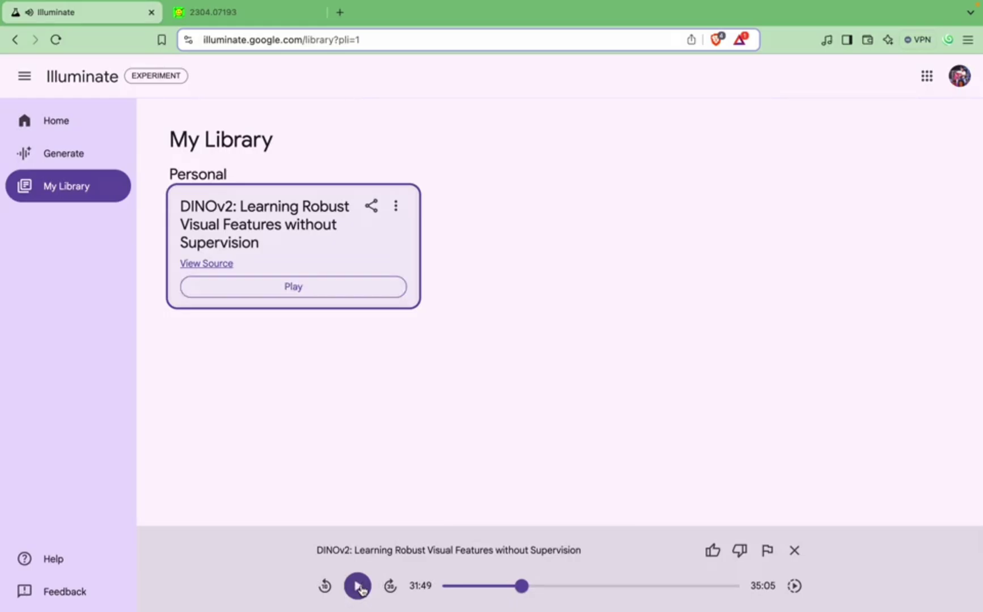
Step: Jump forward on the progress bar to about 34:32 in the DINOv2 discussion
click(638, 586)
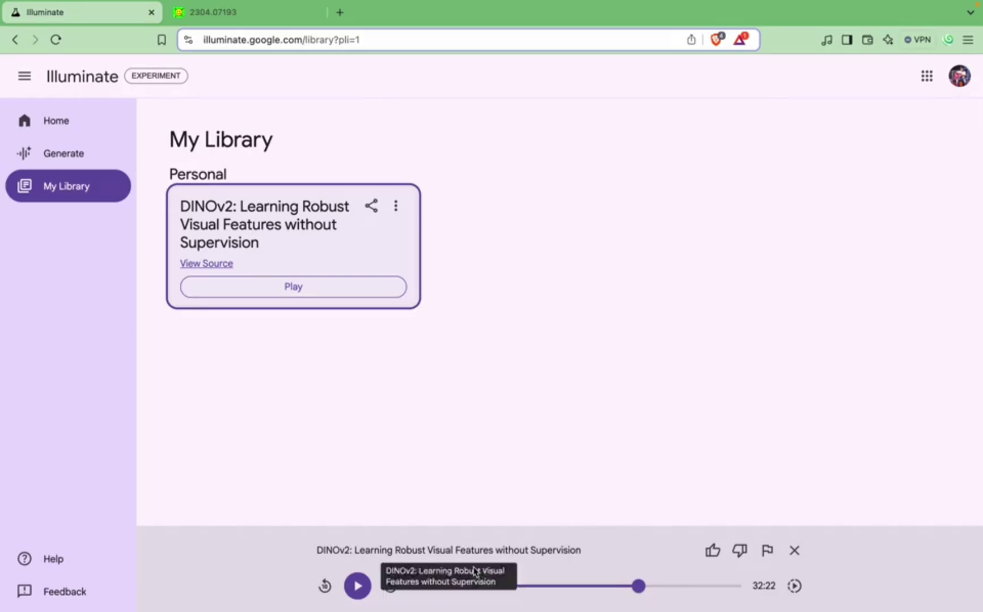
Step: Rewind the DINOv2 discussion on the progress bar to 30:00 and check the elapsed time label
click(457, 589)
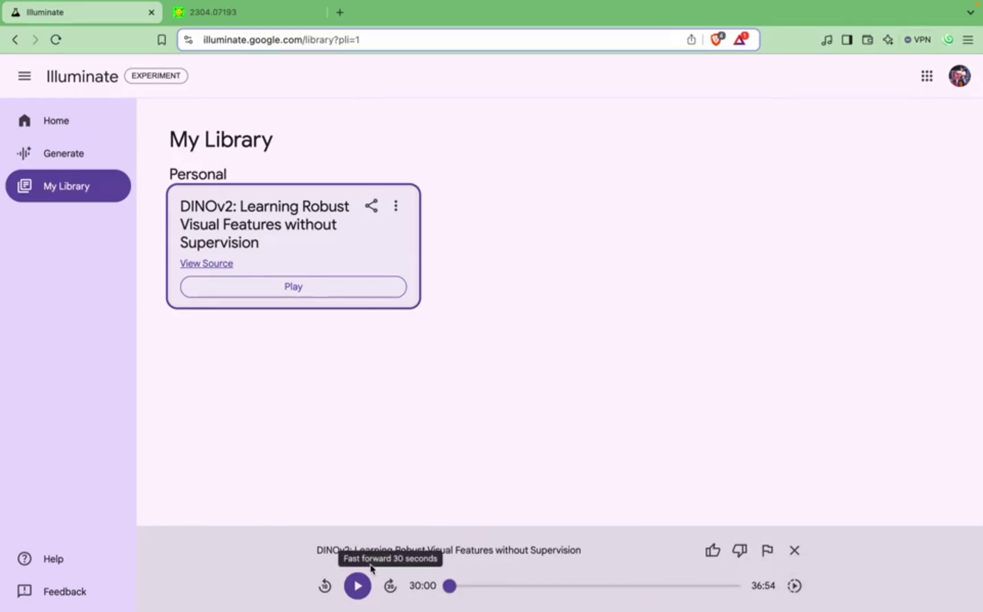
drag(409, 586, 429, 586)
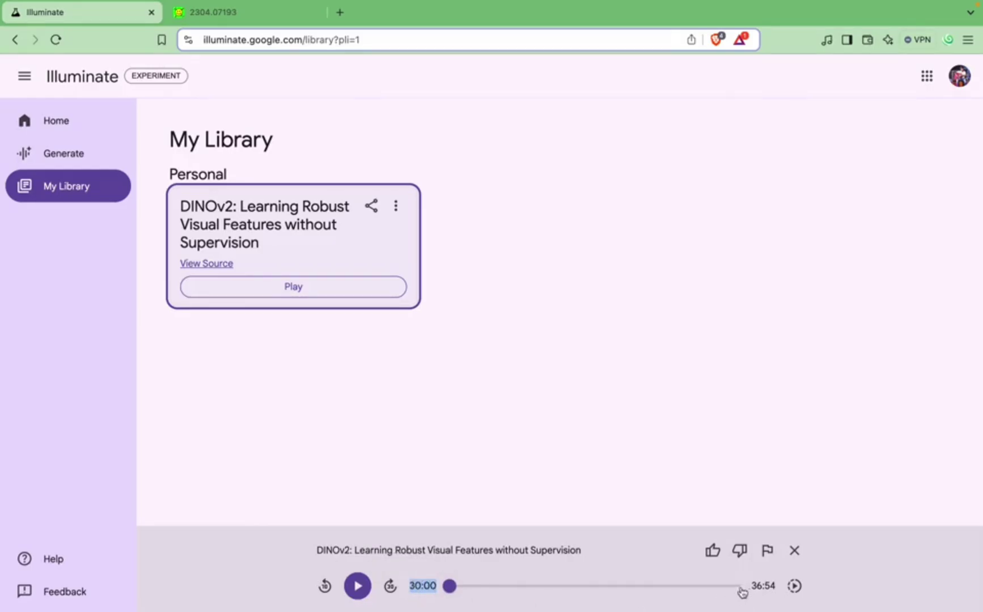
click(759, 586)
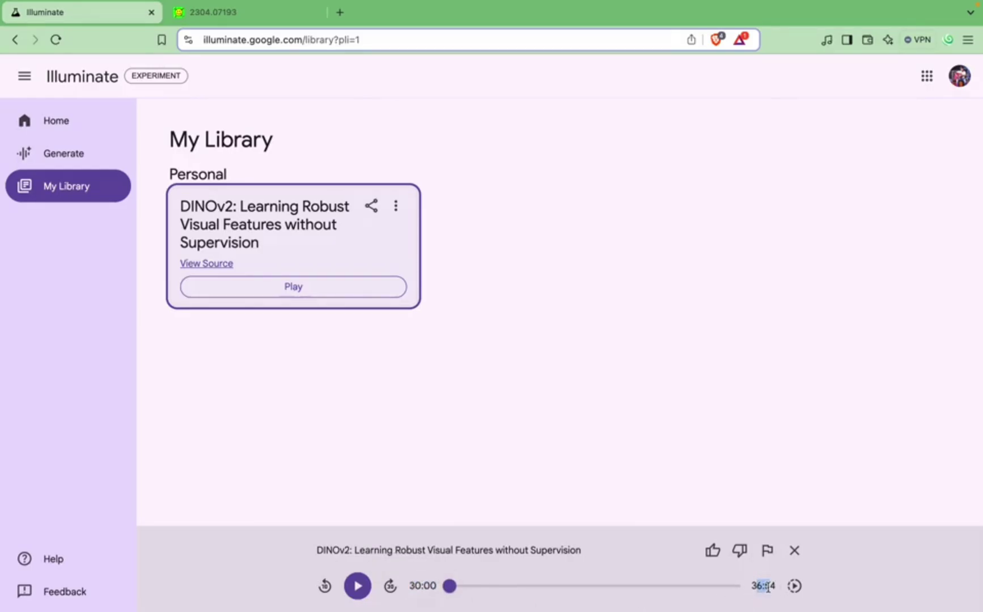